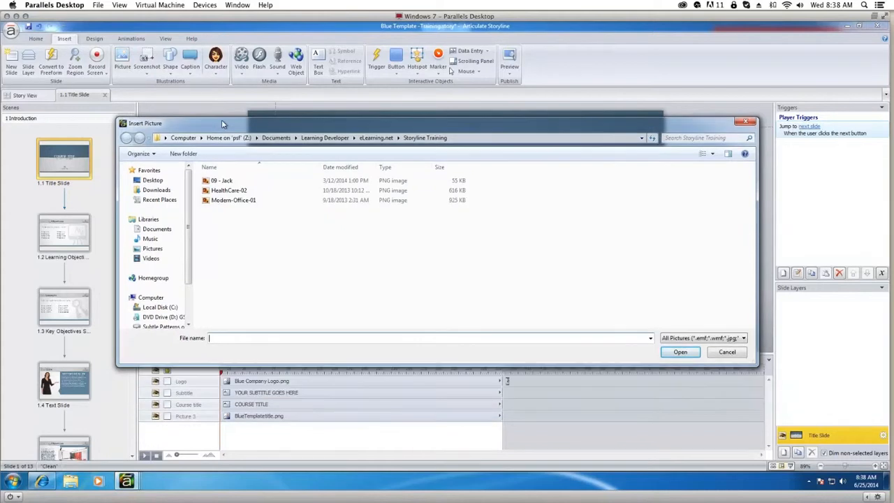
- Insert the HealthCare-02 picture on the title slide, scale it to about 512 × 384 px and move it near the slide's centre
left_click(244, 190)
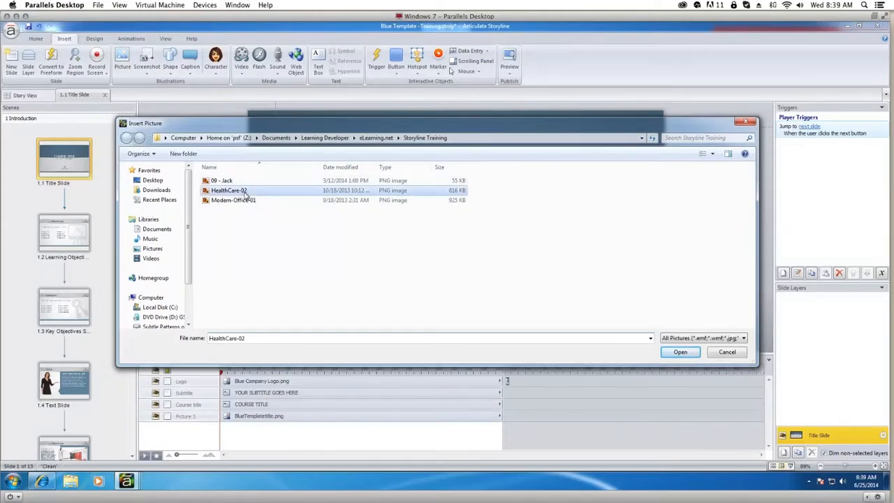
left_click(682, 353)
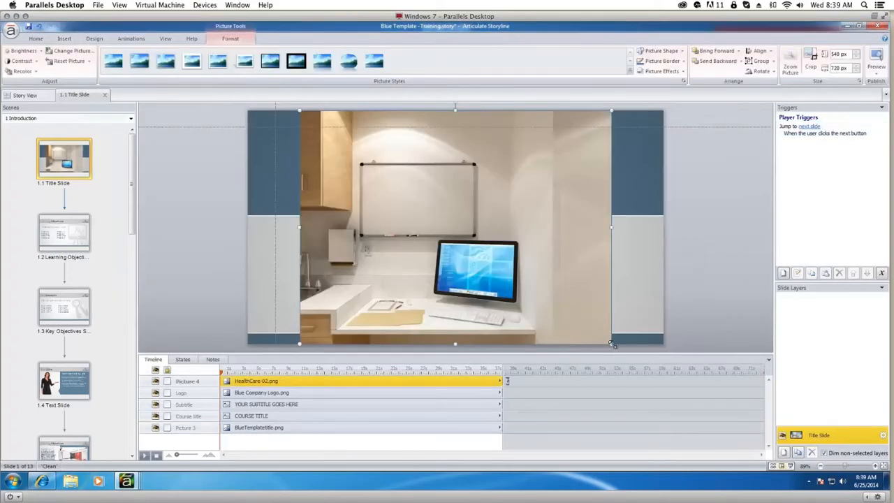
left_click_drag(613, 343, 559, 283)
left_click_drag(461, 229, 506, 255)
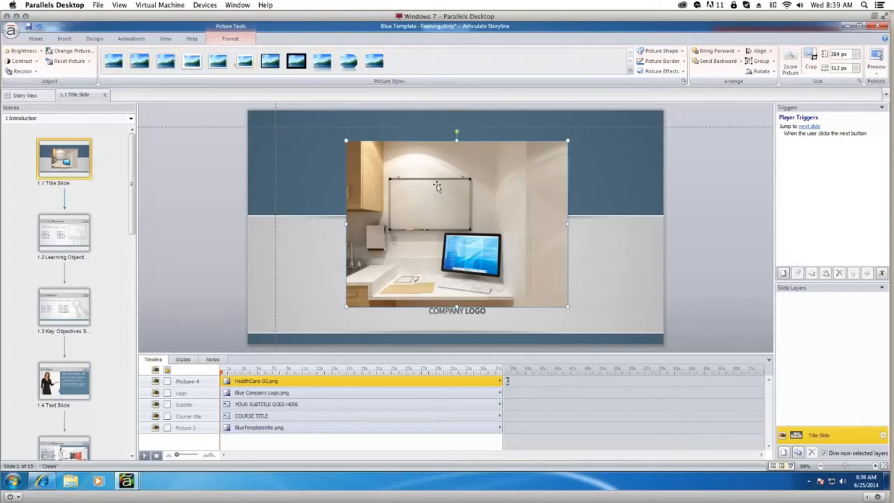
- Apply the first outer shadow effect to the HealthCare-02 picture
left_click(169, 65)
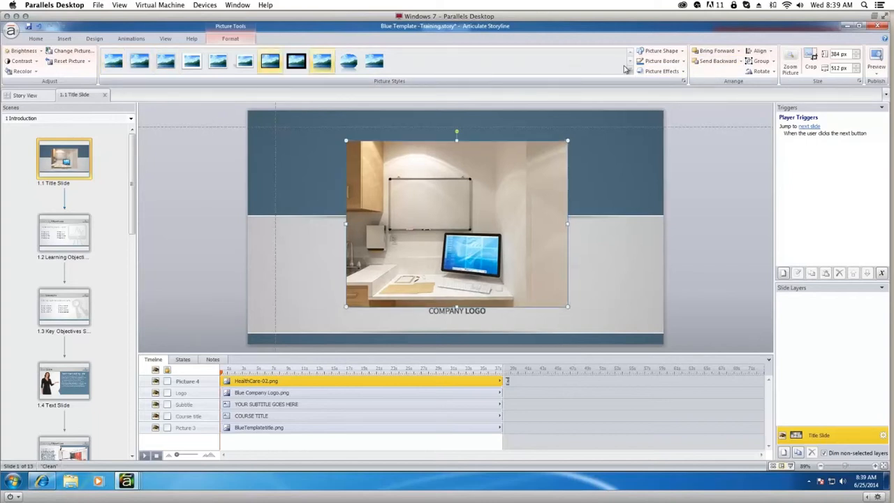
left_click(661, 71)
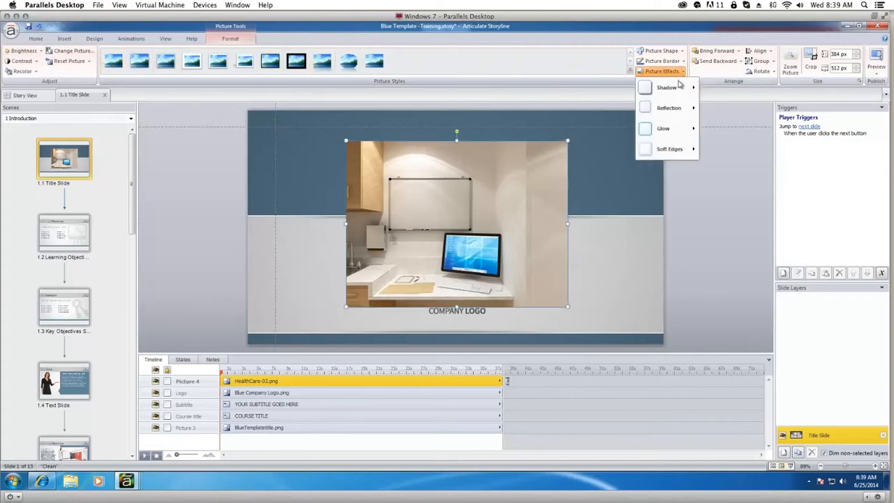
mouse_move(668, 113)
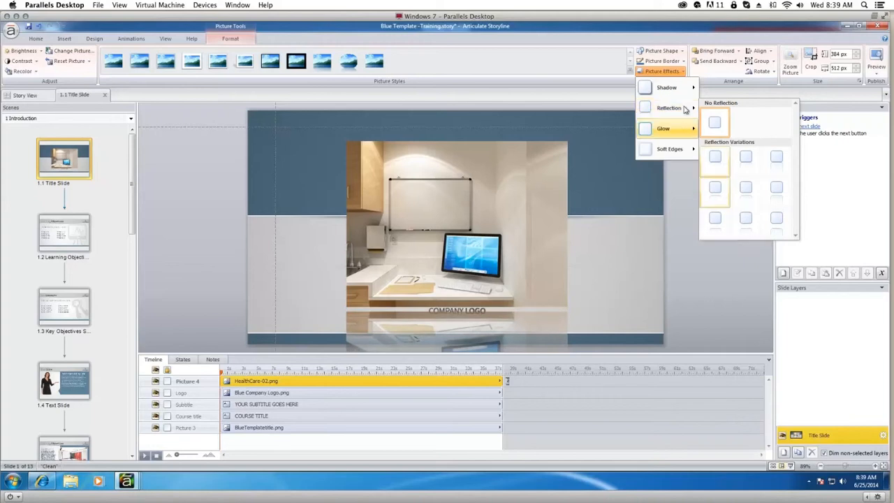
mouse_move(683, 95)
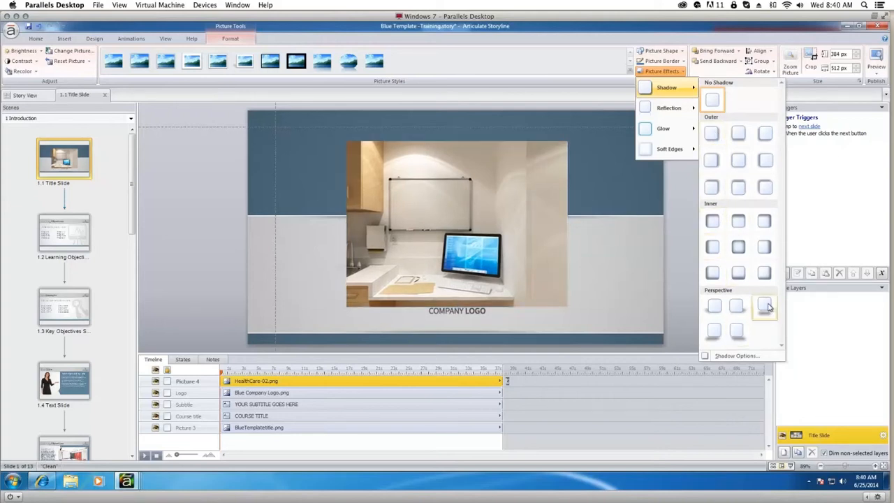
left_click(710, 139)
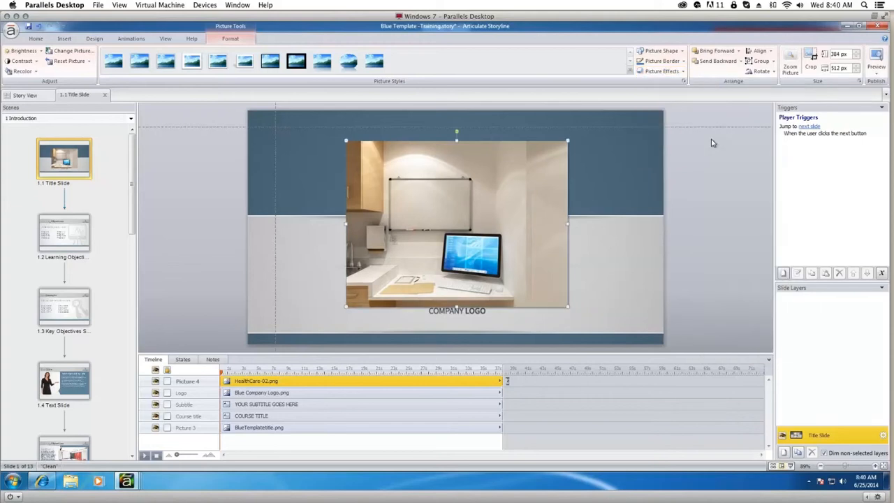
- Add a light-coloured border to the HealthCare-02 picture
left_click(683, 61)
left_click(654, 83)
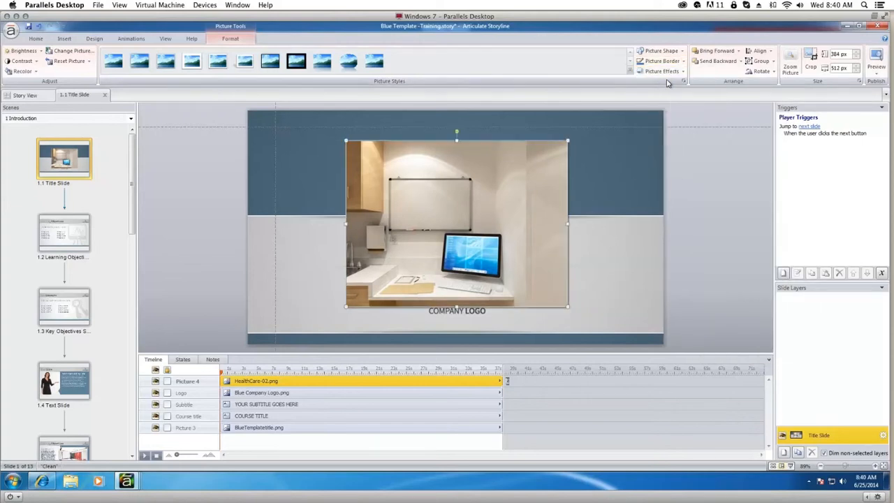
left_click(702, 168)
left_click(534, 196)
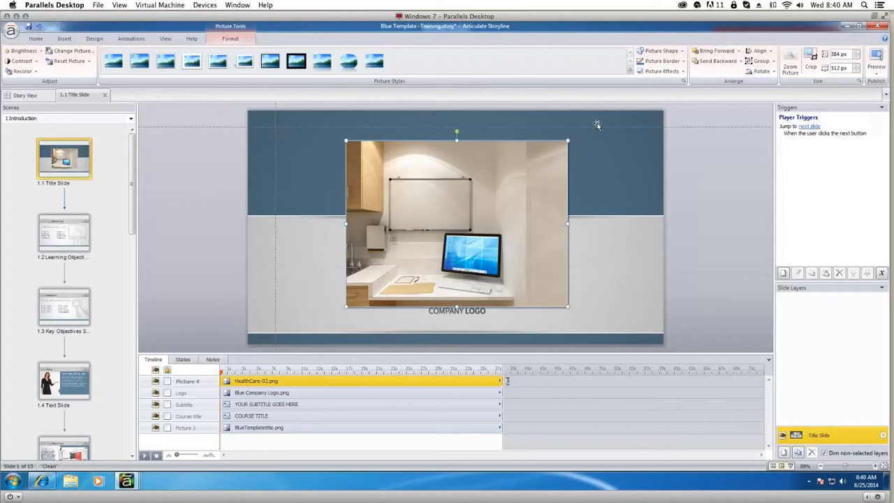
- Change the HealthCare-02 picture's shape to a rectangle with two diagonally opposite corners snipped off
left_click(682, 52)
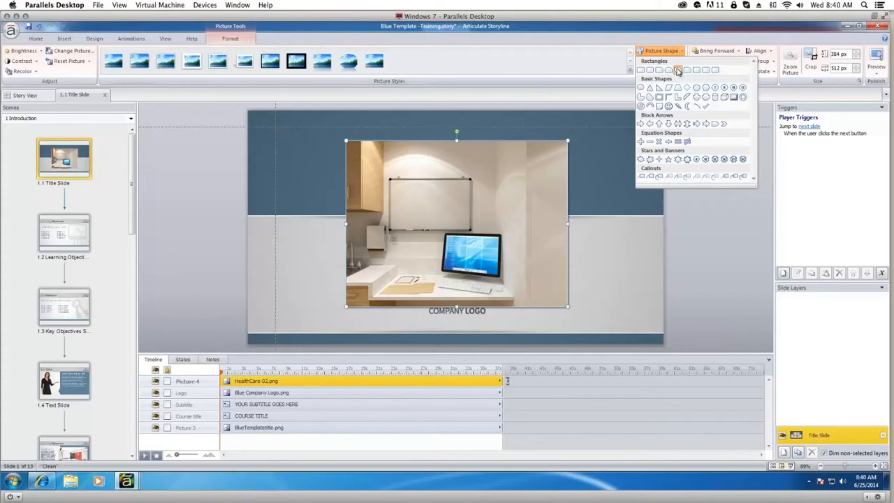
left_click(677, 70)
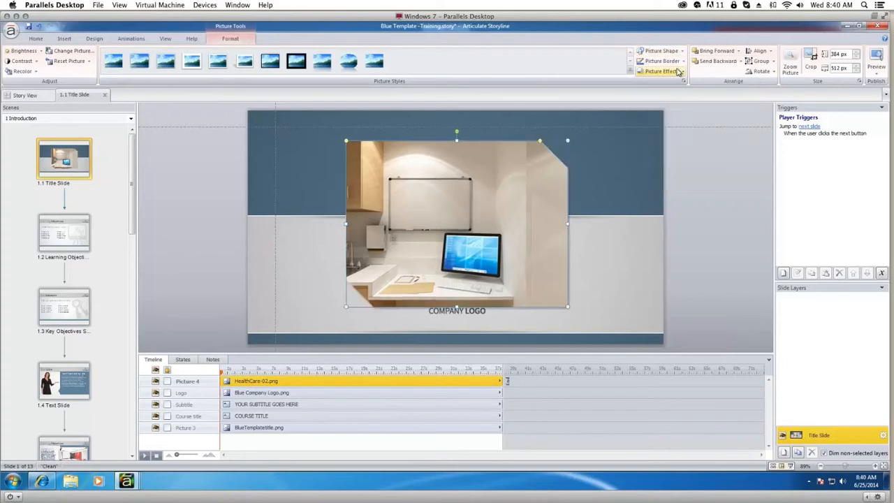
left_click(711, 225)
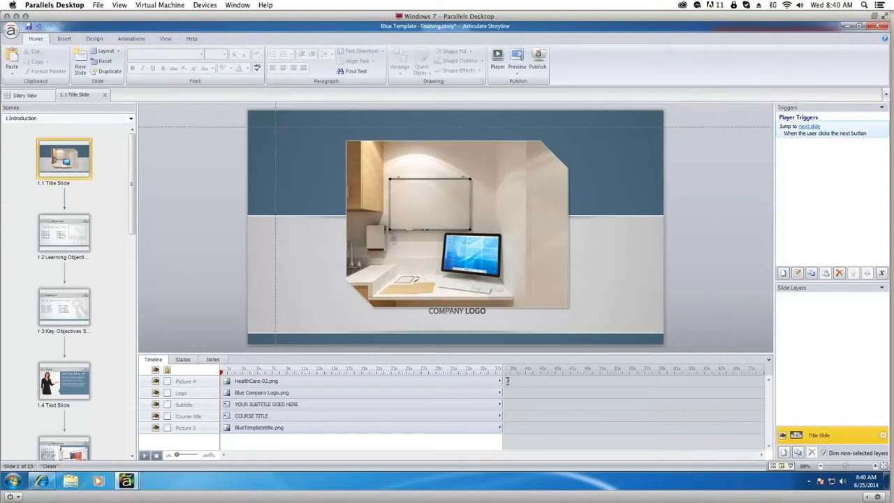
- Shrink the HealthCare-02 picture to about 373 × 280 px and move it to the left half of the slide
left_click(494, 235)
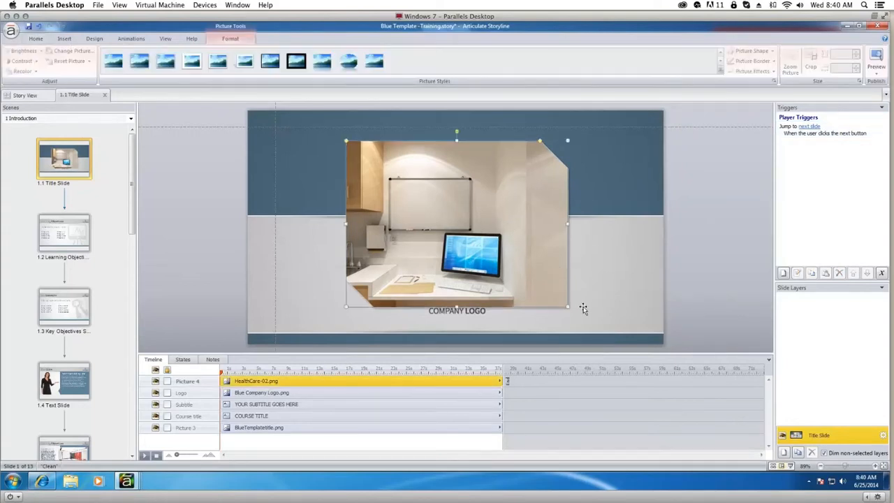
left_click_drag(567, 306, 508, 262)
left_click_drag(450, 205, 363, 221)
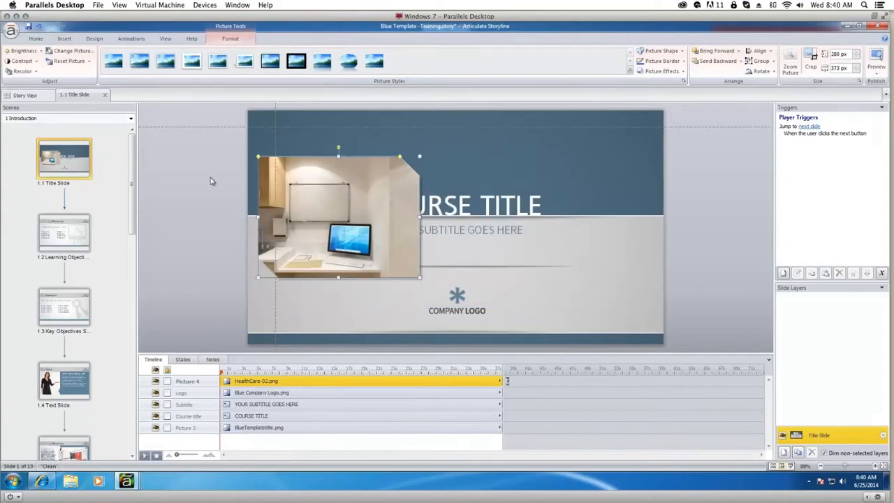
left_click(180, 135)
- Insert the Modern-Office-01 picture, scale it to about 435 × 326 px and place it to the right of the HealthCare-02 picture
left_click(64, 38)
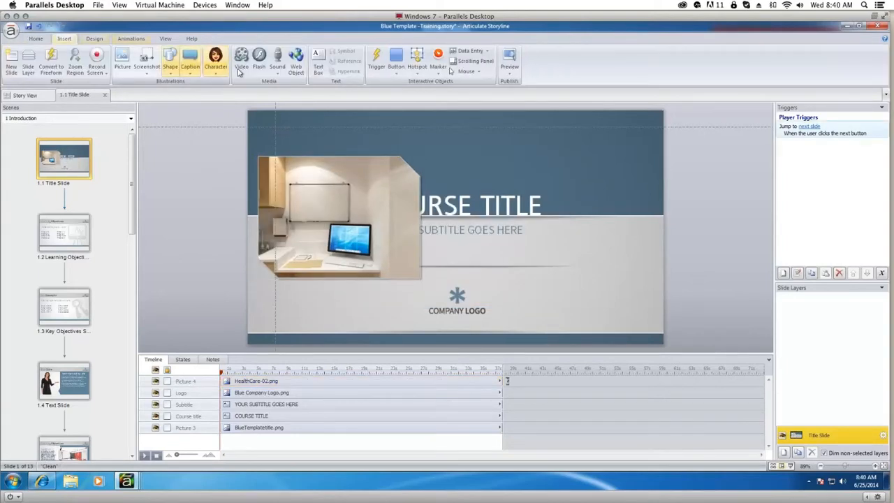
left_click(122, 66)
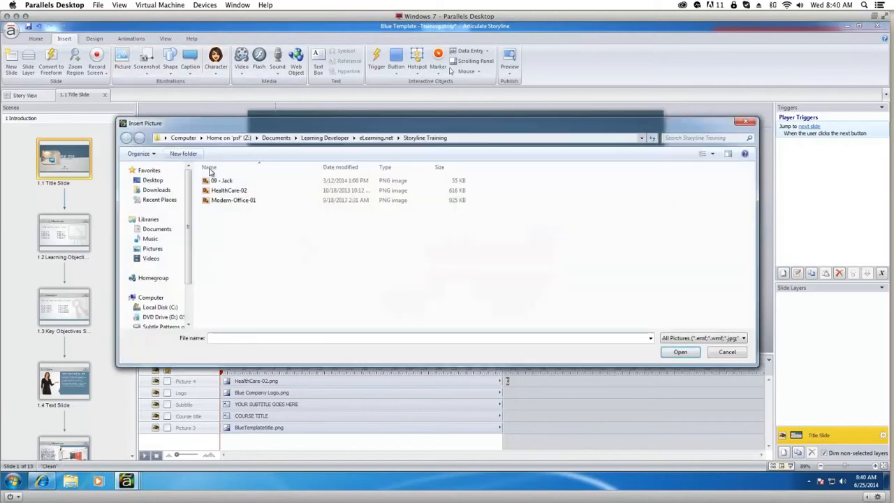
left_click(233, 200)
left_click(679, 353)
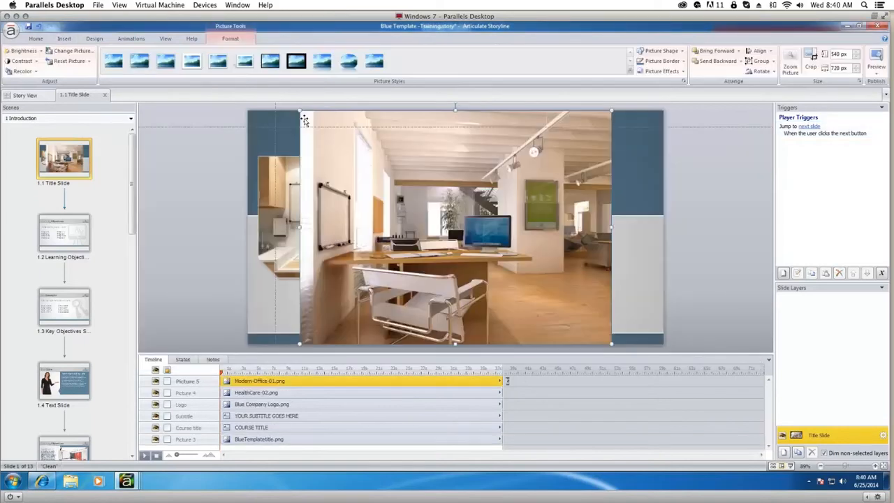
left_click_drag(326, 135, 424, 204)
left_click_drag(479, 243, 502, 193)
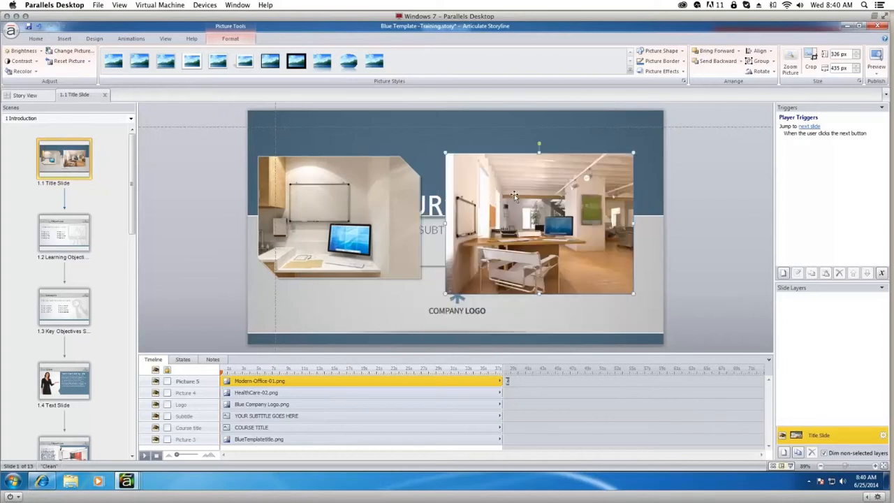
- Copy the HealthCare-02 picture's formatting onto the Modern-Office-01 picture with the Format Painter
left_click(363, 197)
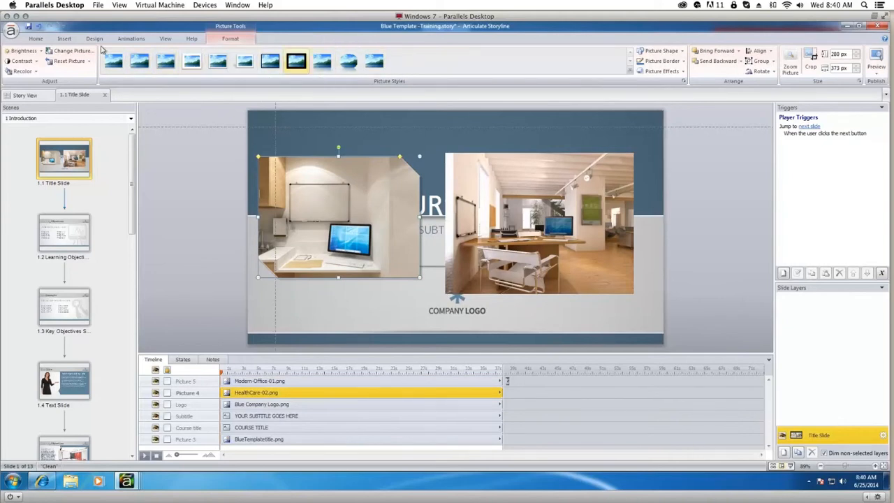
left_click(35, 38)
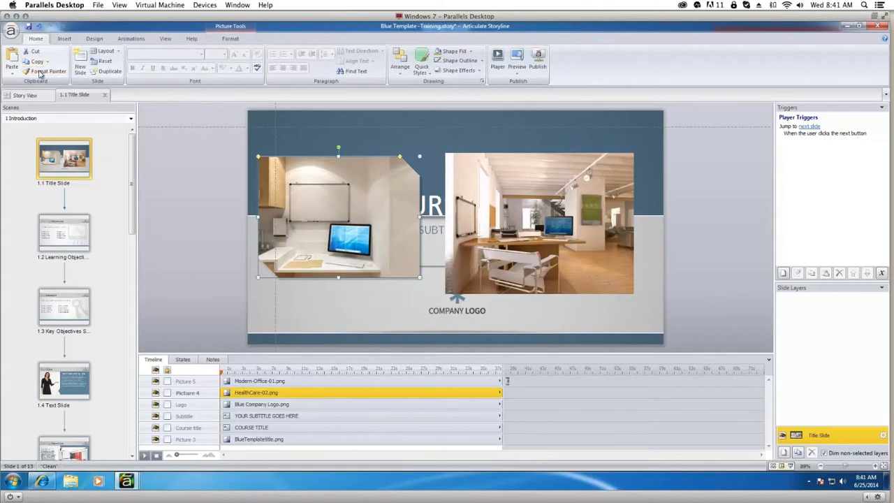
double_click(40, 73)
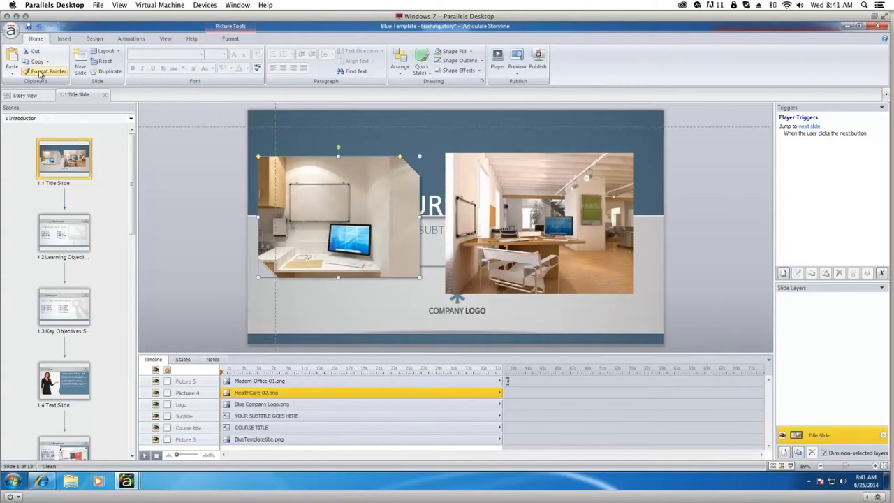
left_click(515, 180)
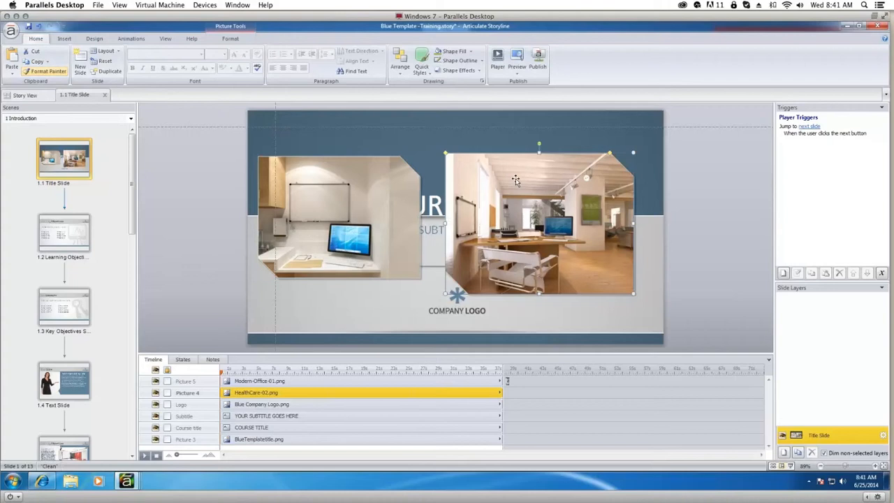
left_click(727, 204)
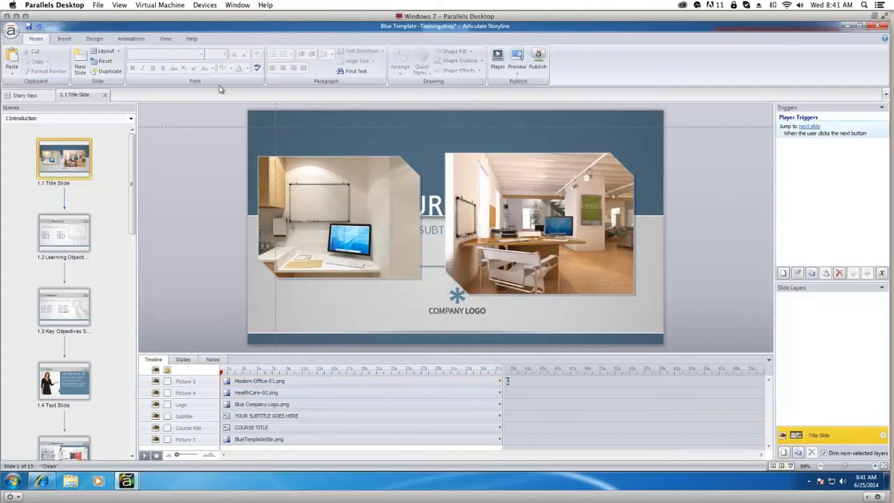
- Reset the Modern-Office-01 picture to remove the formatting copied onto it
left_click(532, 190)
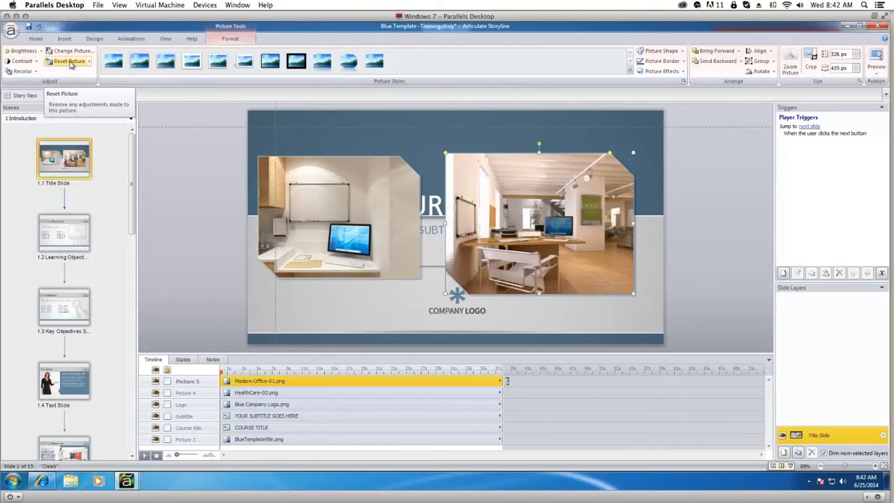
left_click(70, 64)
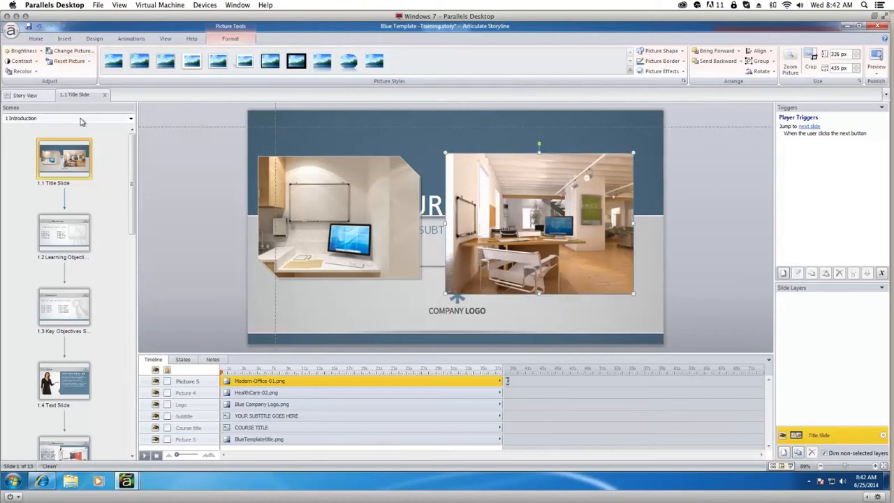
- Try recolor and contrast variations on the Modern-Office-01 picture, then reset its adjustments and set its brightness to 0 % (Normal)
left_click(32, 73)
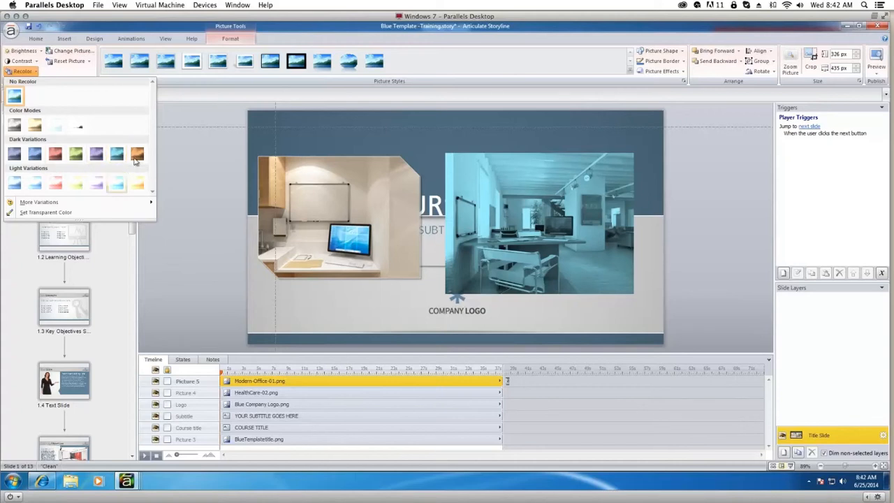
mouse_move(108, 202)
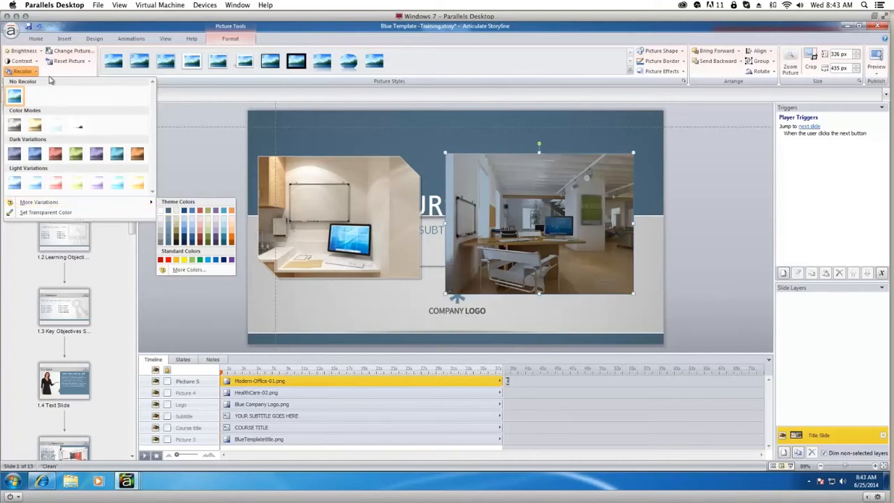
left_click(35, 62)
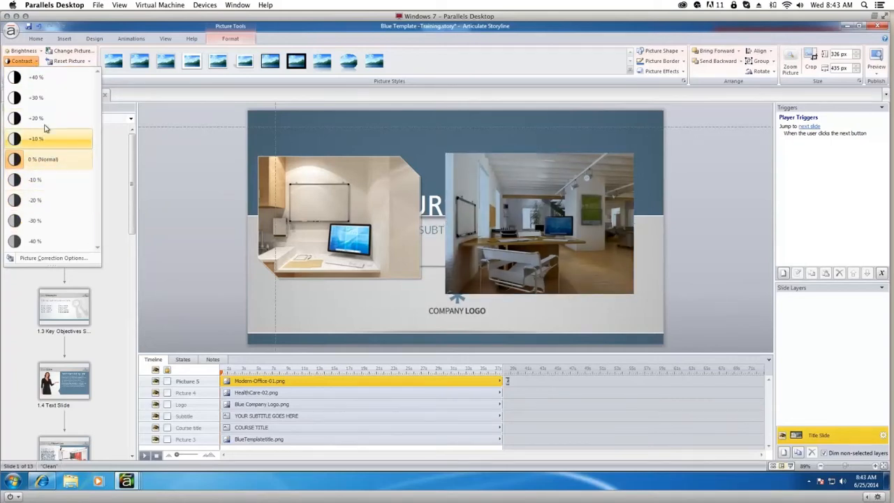
left_click(24, 61)
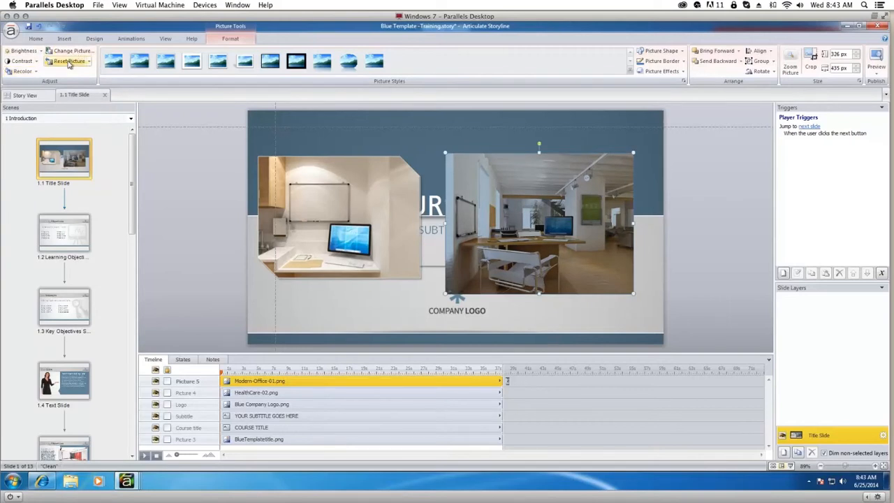
left_click(73, 61)
left_click(24, 51)
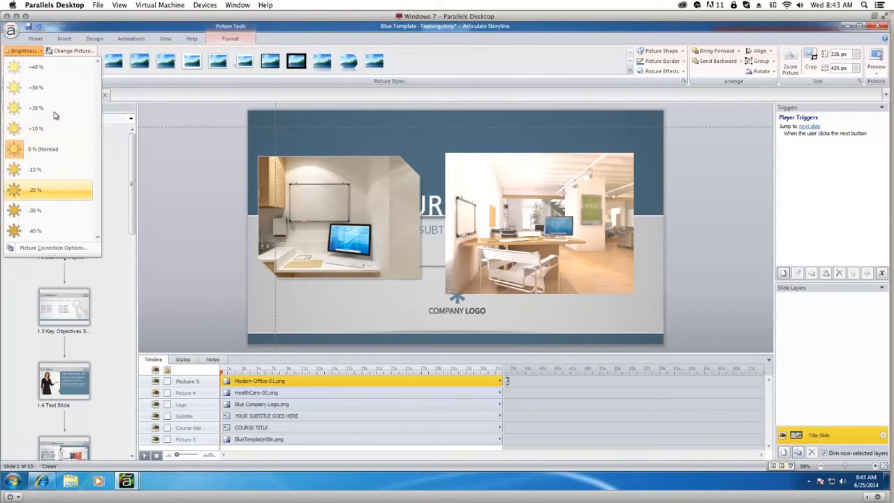
left_click(50, 148)
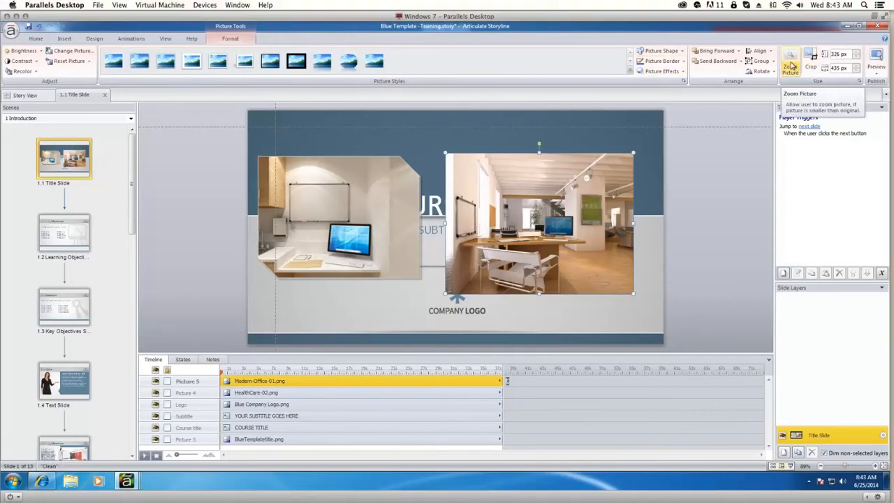
- Enable Zoom Picture for the Modern-Office-01 picture and preview the slide, enlarging the picture to test the zoom
left_click(792, 69)
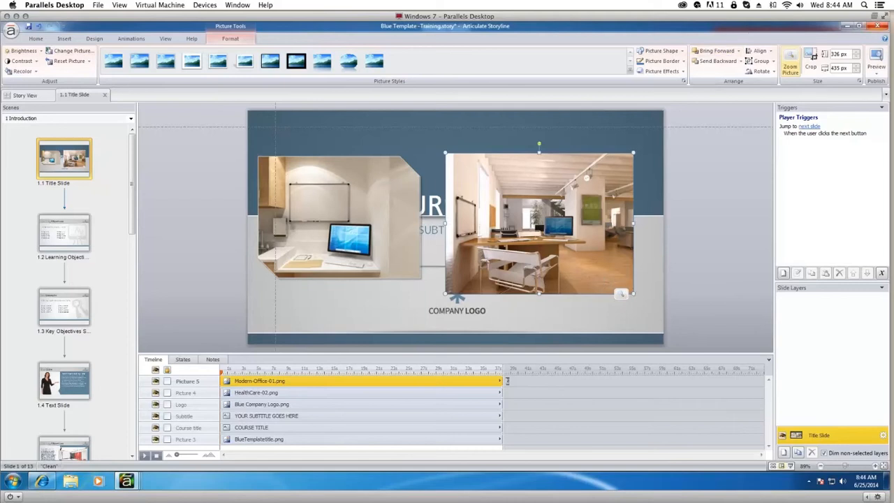
left_click(875, 72)
left_click(868, 84)
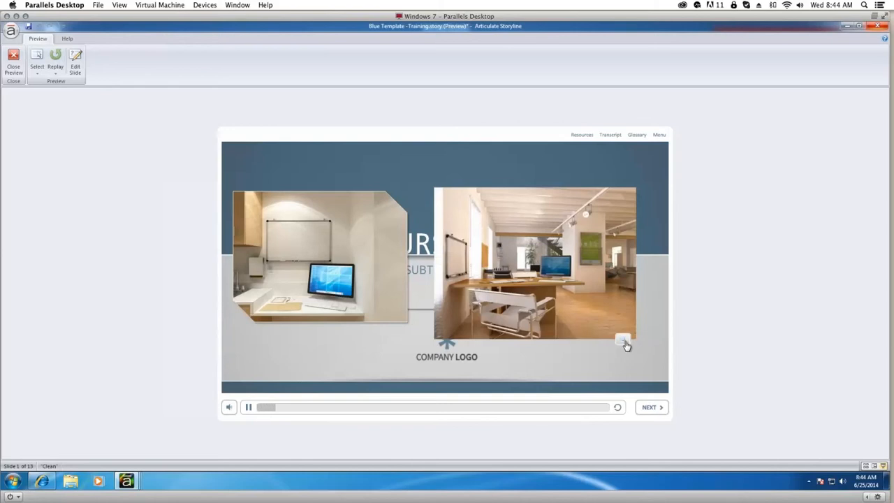
left_click(624, 343)
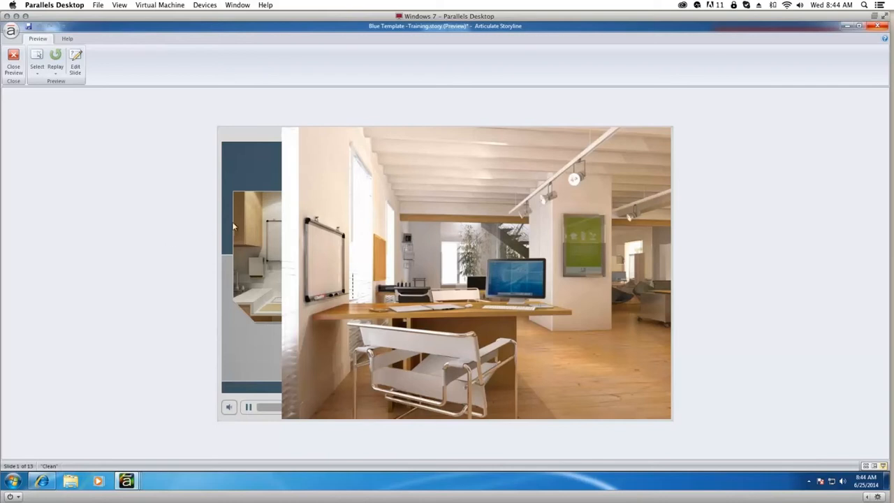
- Close the enlarged picture in the preview, enlarge and close it once more, and leave the preview
left_click(237, 329)
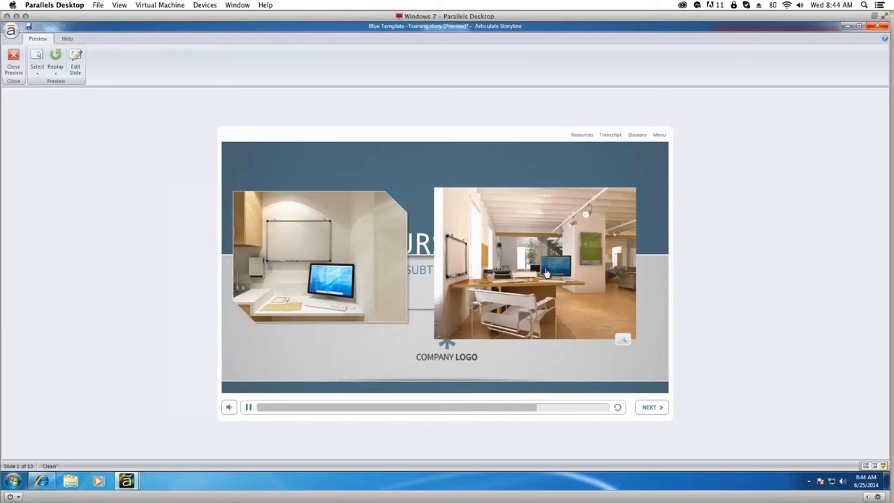
left_click(620, 343)
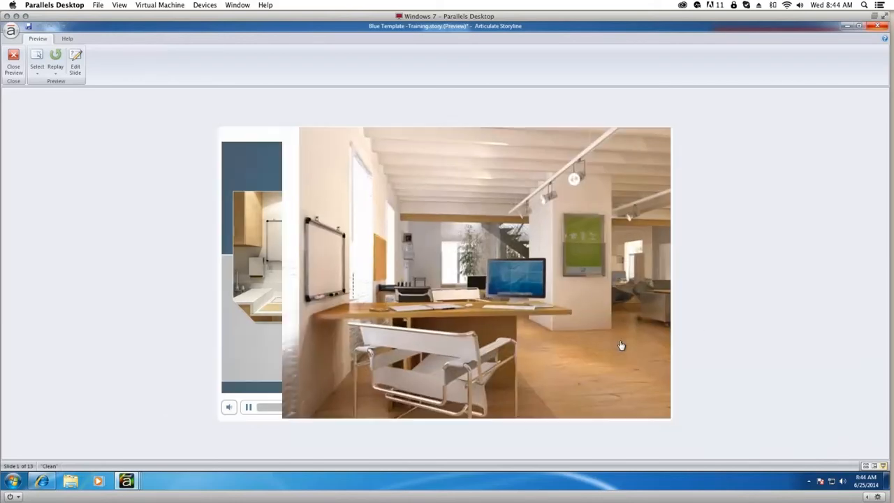
left_click(622, 342)
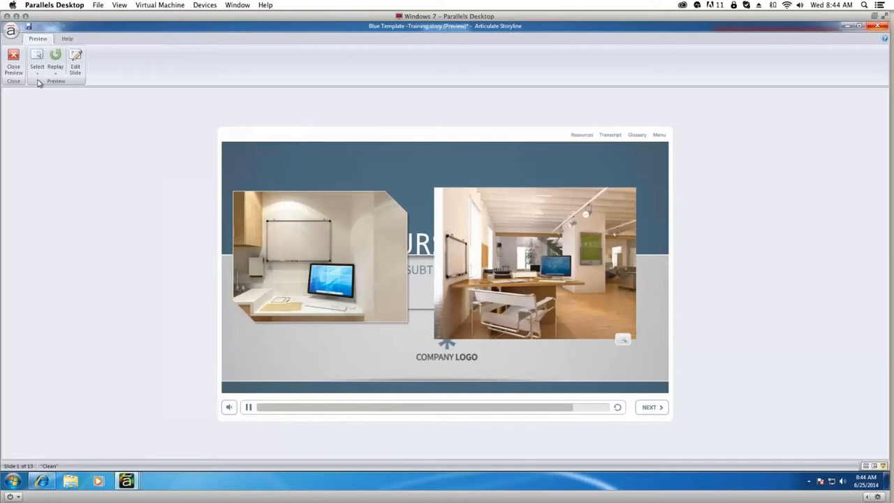
left_click(14, 63)
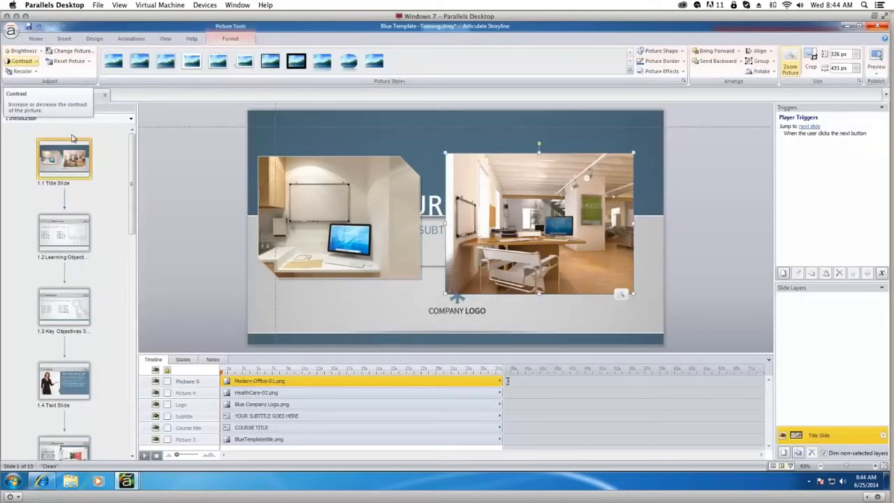
- Move the HealthCare-02 picture slightly up and to the right, and apply the first reflection variation to both pictures
left_click(374, 229)
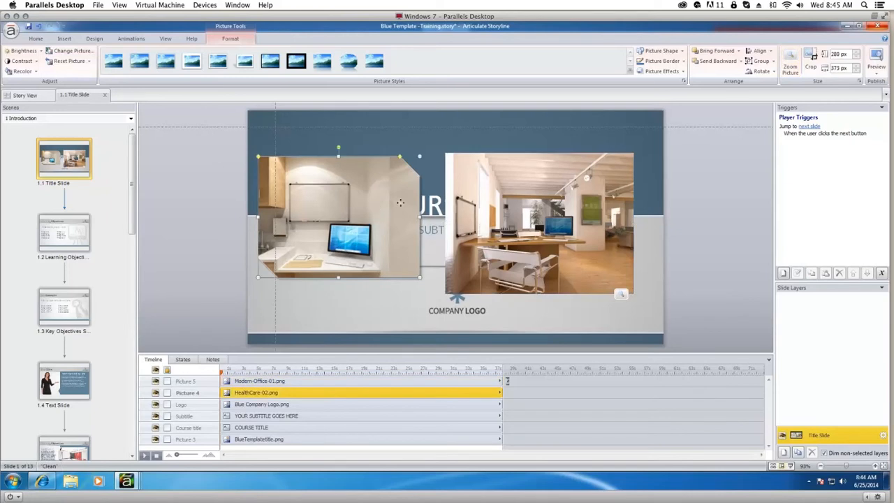
left_click_drag(400, 203, 411, 175)
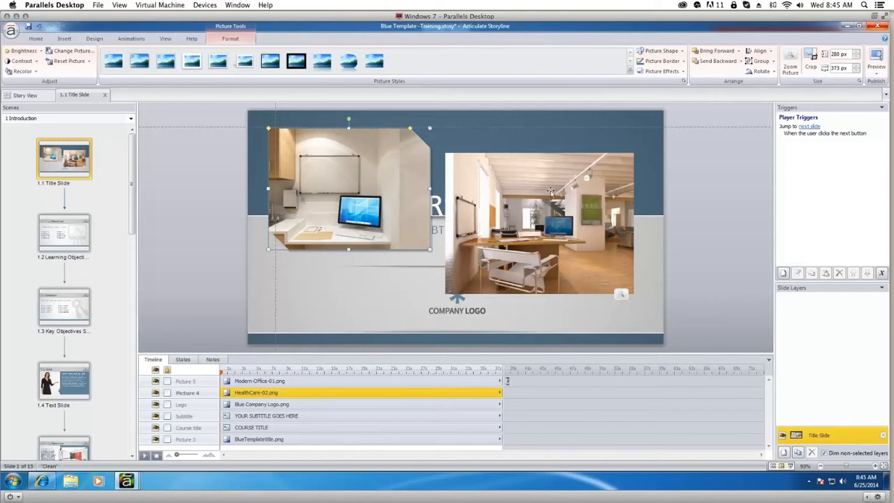
left_click(550, 190, "shift")
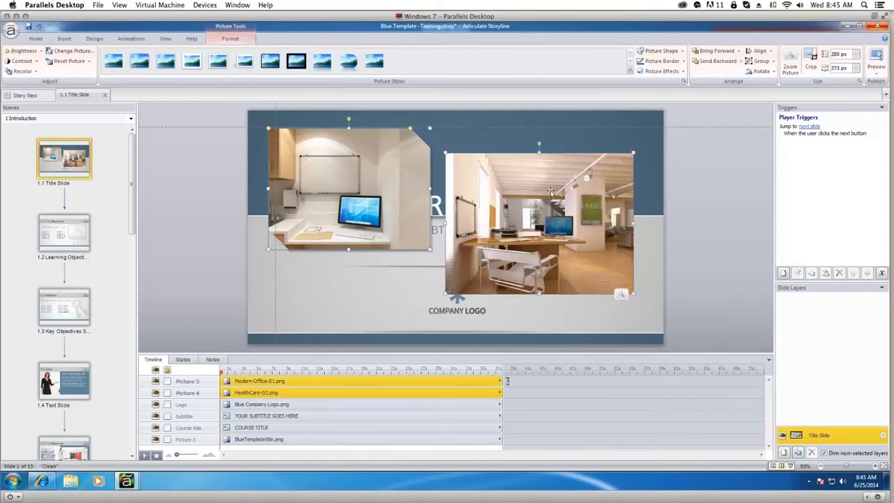
left_click(681, 73)
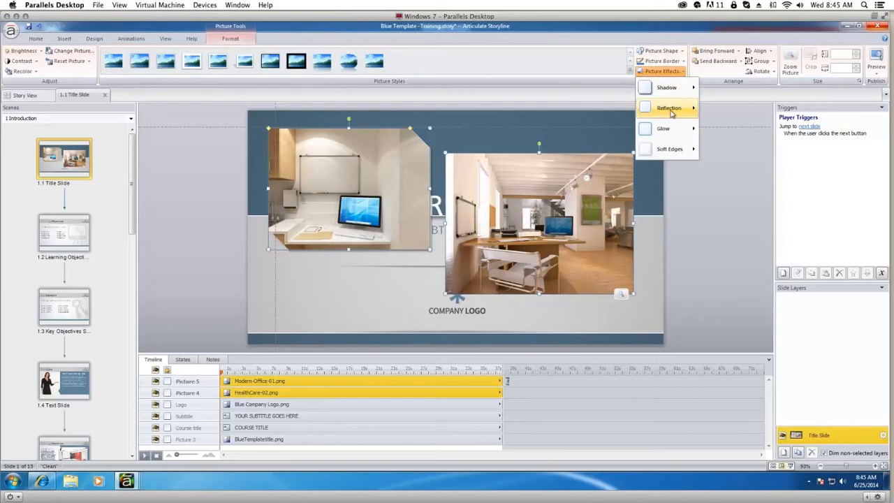
mouse_move(673, 112)
left_click(716, 159)
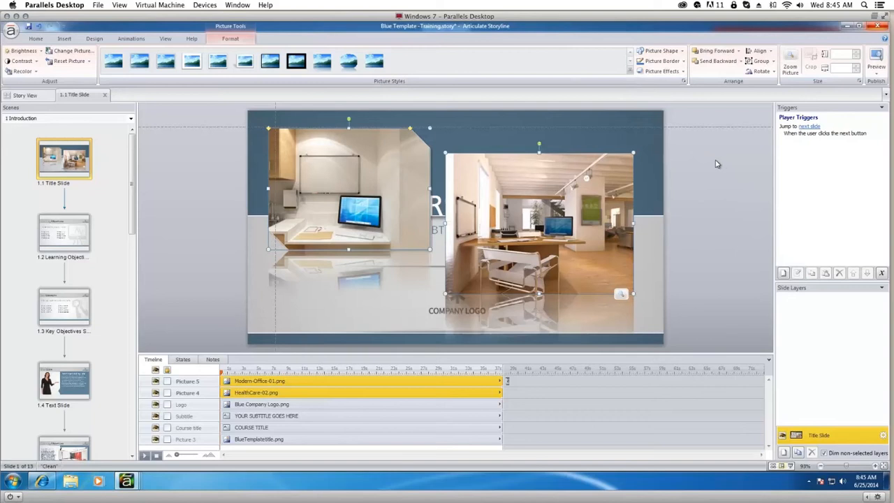
left_click(719, 227)
- Remove the reflection effect from the Modern-Office-01 picture with No Reflection
left_click(545, 216)
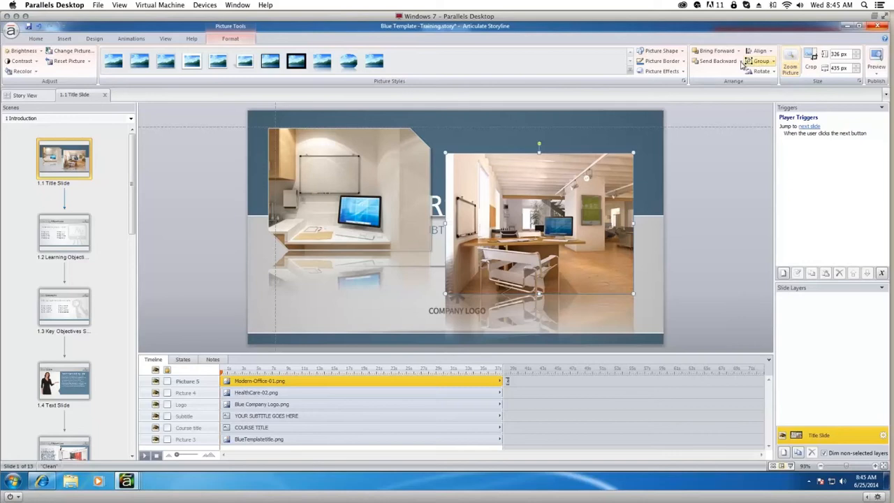
left_click(679, 72)
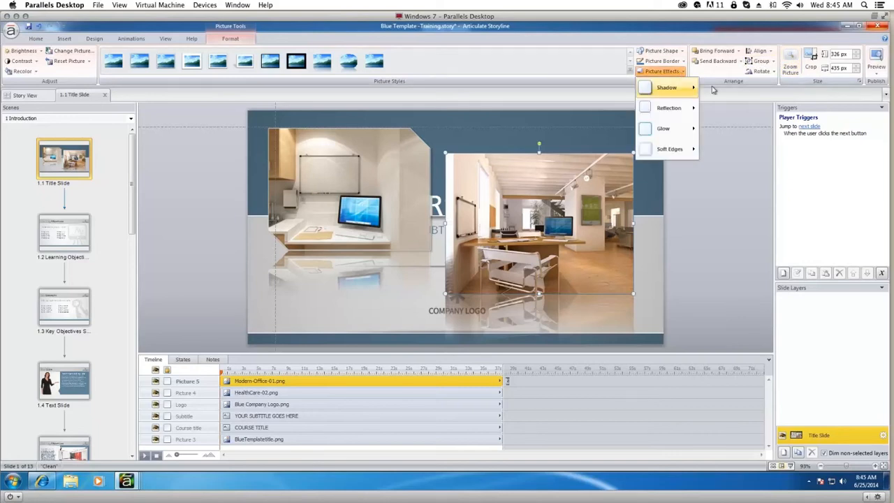
mouse_move(688, 110)
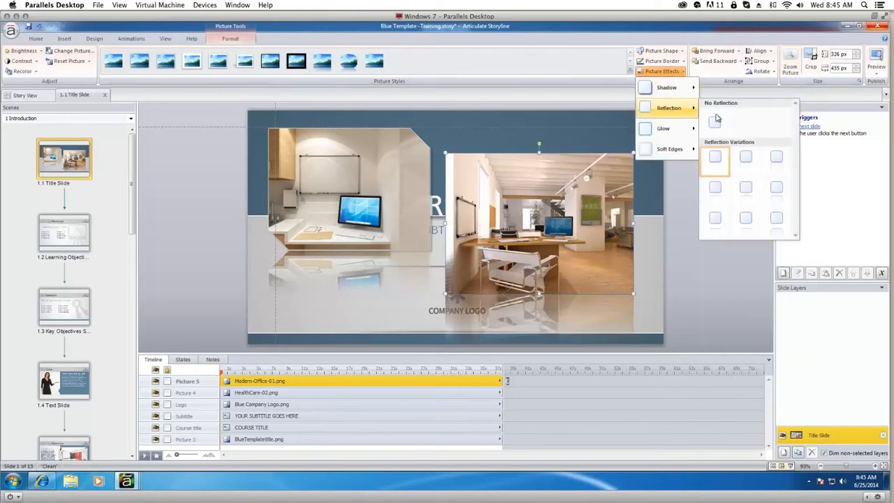
left_click(714, 123)
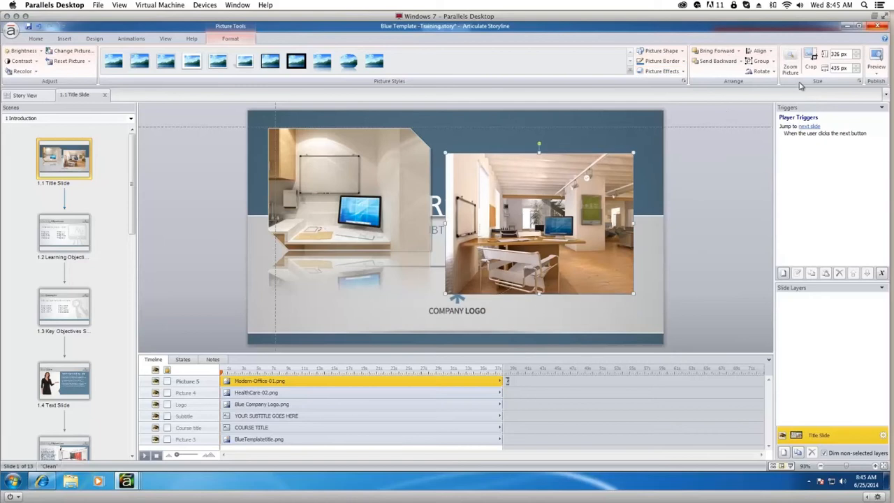
- Crop the Modern-Office-01 picture's right and top edges to about 381 px wide and 268 px high, and move it slightly up
left_click(811, 61)
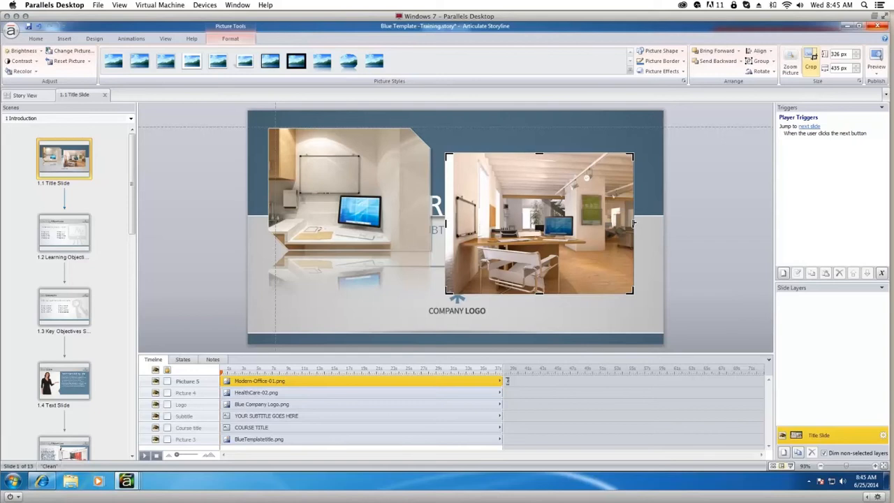
left_click_drag(631, 222, 622, 222)
left_click_drag(535, 153, 535, 165)
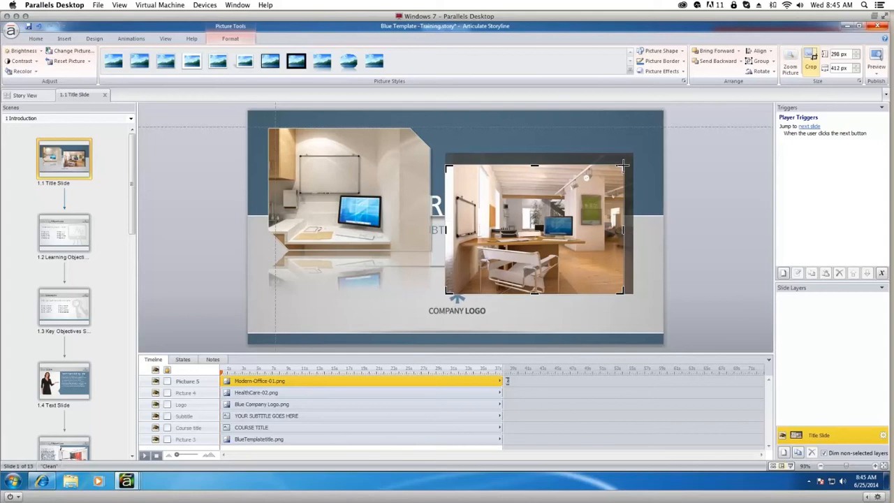
left_click_drag(622, 166, 610, 179)
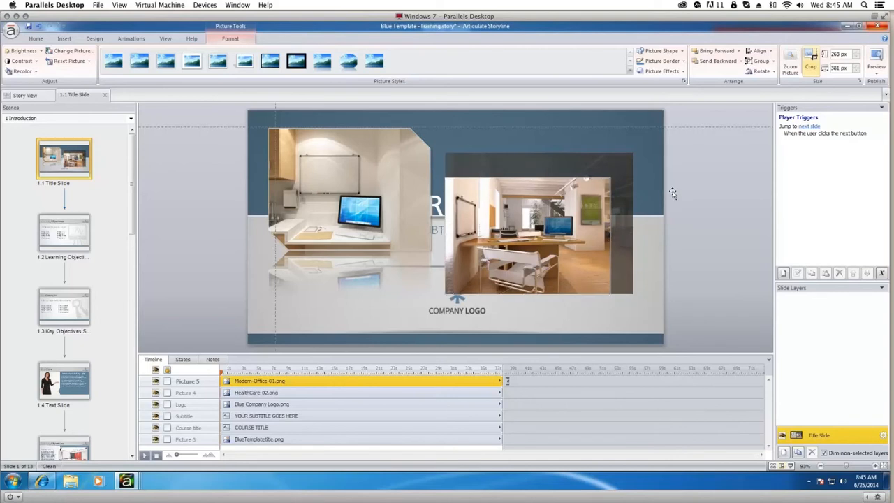
left_click(725, 192)
double_click(588, 200)
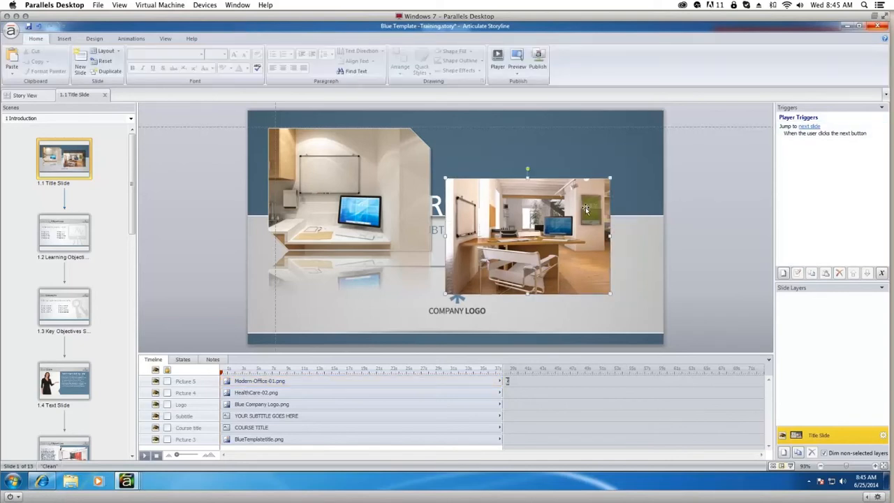
left_click_drag(588, 201, 595, 187)
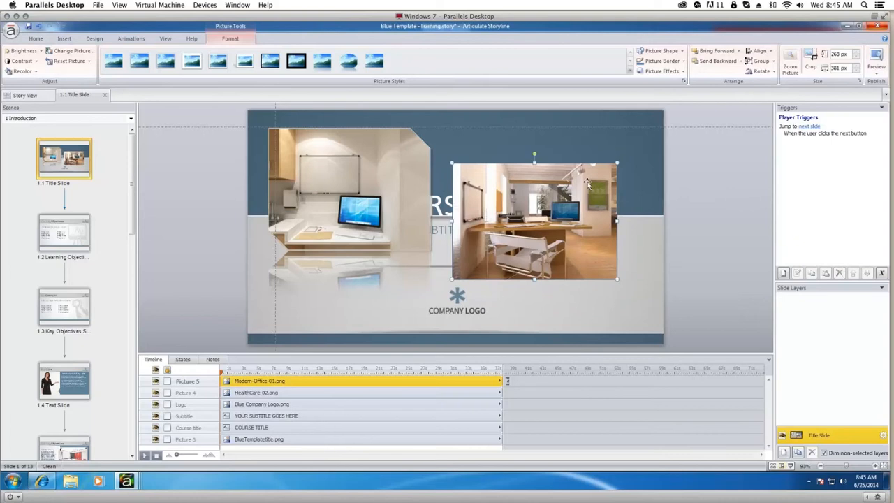
- Extend the Modern-Office-01 picture's crop at its upper-right corner to recover the hidden area, about 427 px wide and 318 px high
left_click(810, 60)
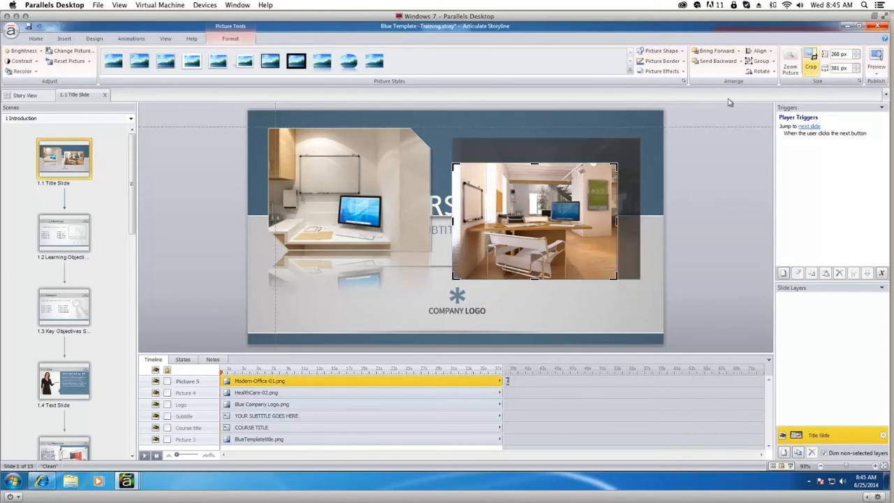
left_click_drag(613, 165, 638, 140)
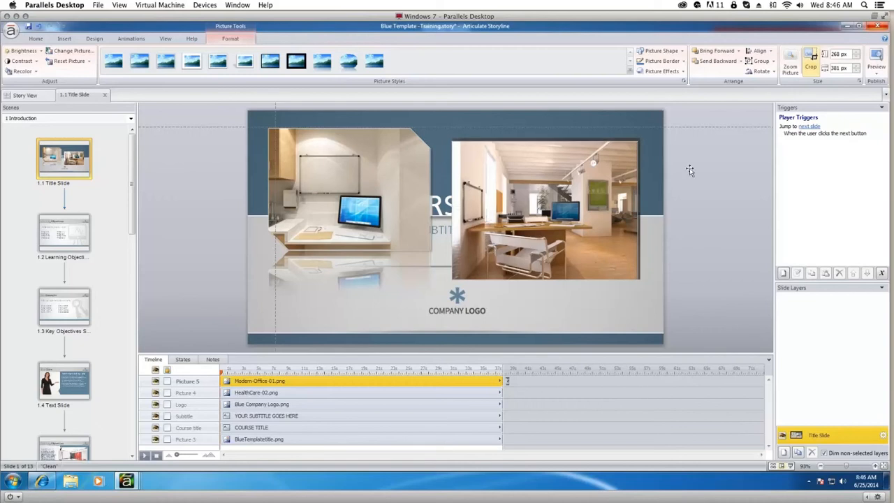
left_click(722, 182)
left_click(573, 193)
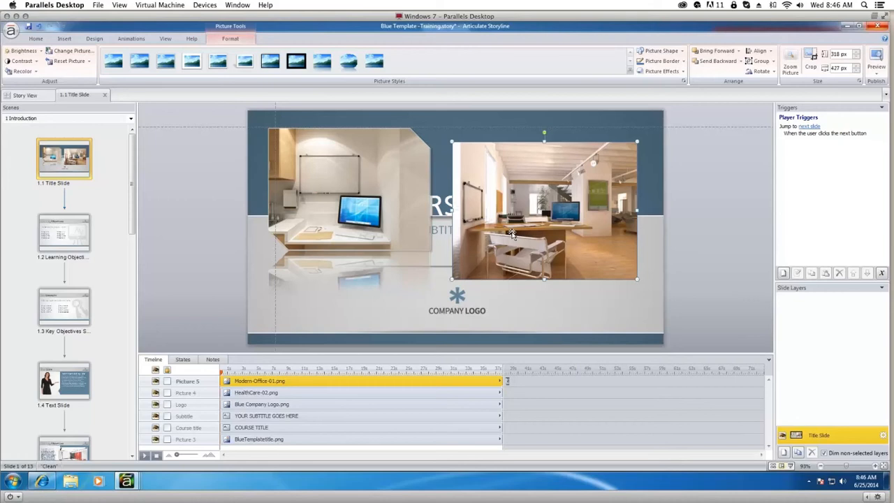
- Delete both the HealthCare-02 and Modern-Office-01 pictures from the title slide
left_click(408, 197)
left_click(528, 190)
key("Escape")
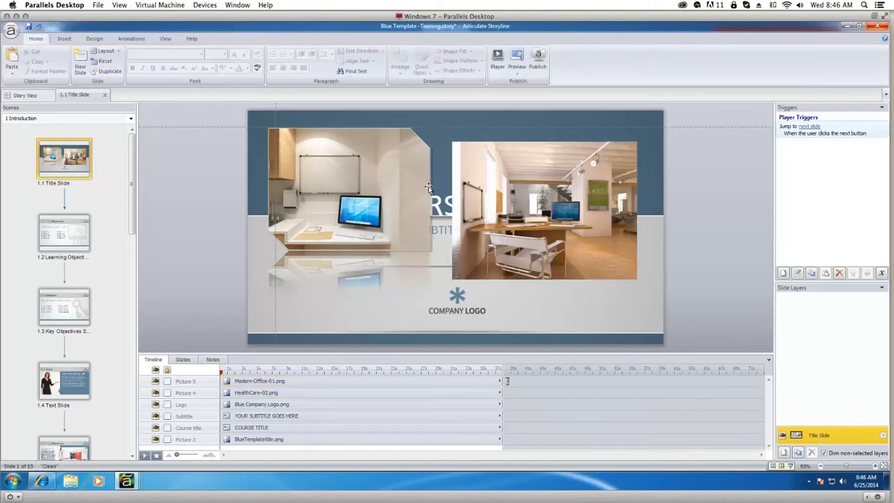
left_click(391, 185)
left_click(547, 194, "shift")
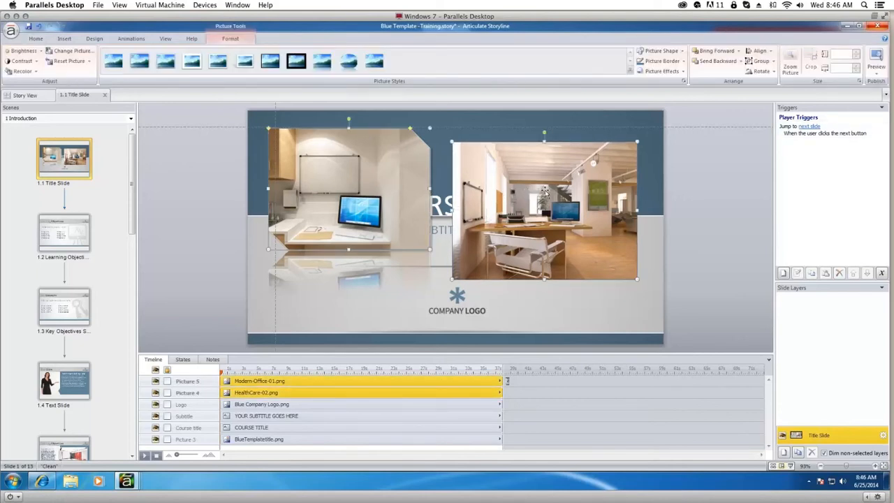
key("Delete")
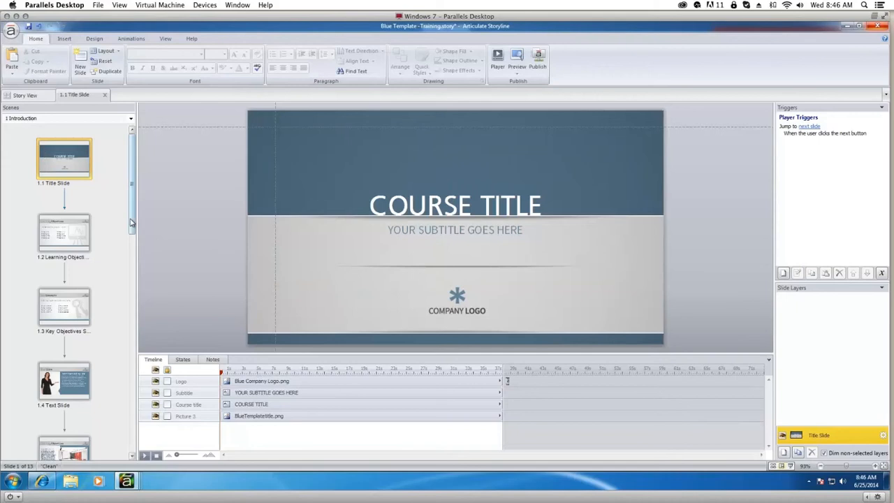